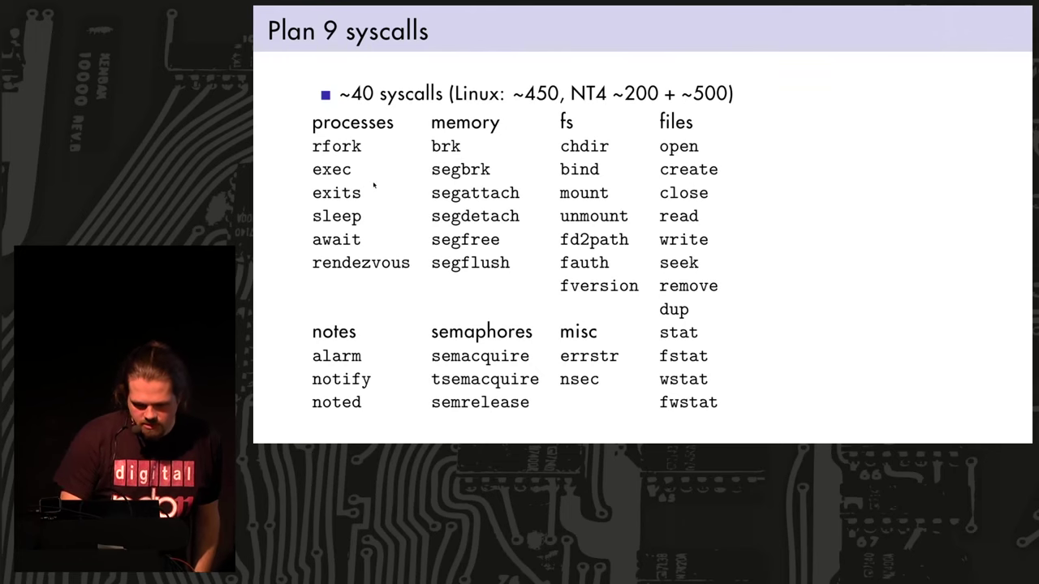
# Step: Close the slide presentation and open a new terminal window on the desktop
pyautogui.press('Right')
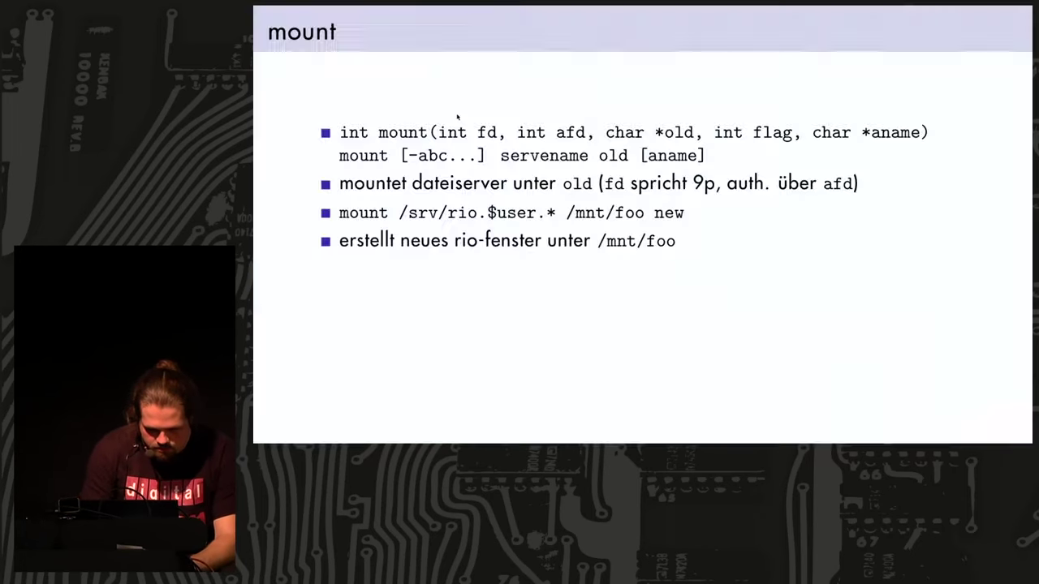
pyautogui.press('q')
pyautogui.rightClick(324, 41)
pyautogui.moveTo(290, 45); pyautogui.dragTo(653, 233)
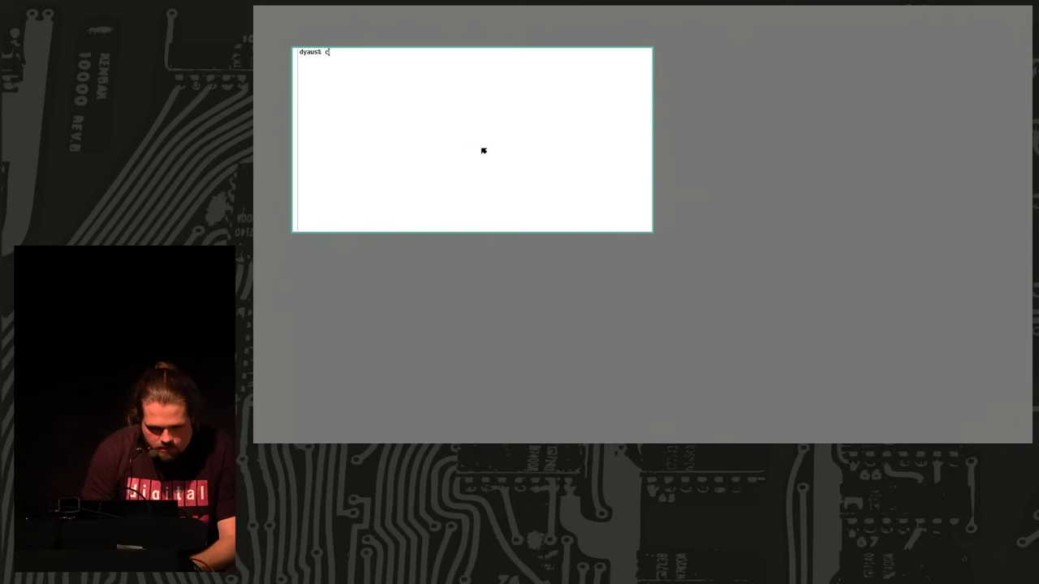
# Step: Change to the /srv directory and list its contents
pyautogui.write('cd /srv')
pyautogui.press('Return')
pyautogui.write('lc')
pyautogui.press('Return')
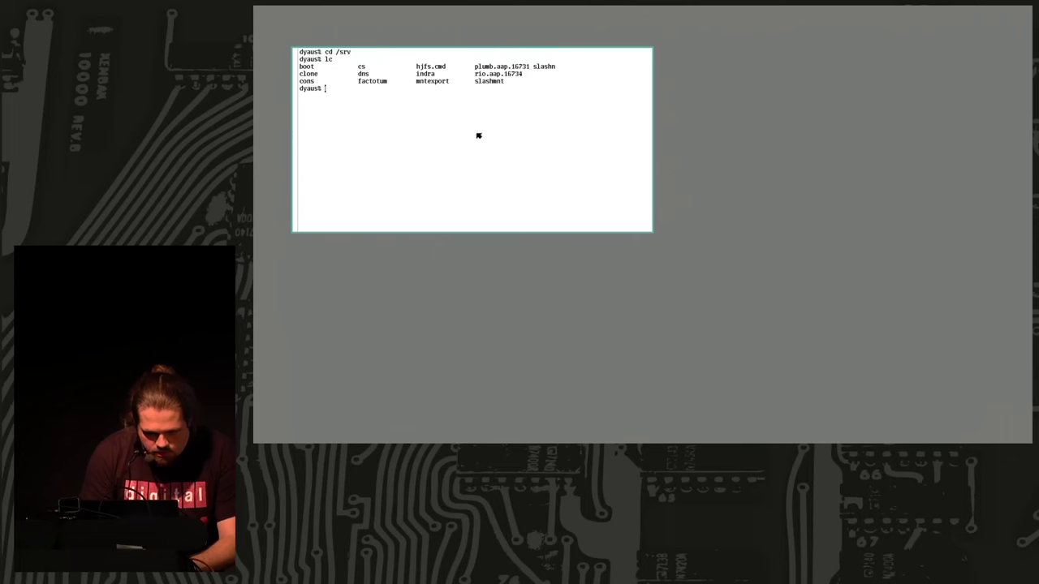
# Step: Mount /srv/rio.aap.16734 on /mnt/foo with the spec new and write "hello, vcfb" to the new window's cons file
pyautogui.write('mount /srv/rio.aap.16734 /mnt/foo new')
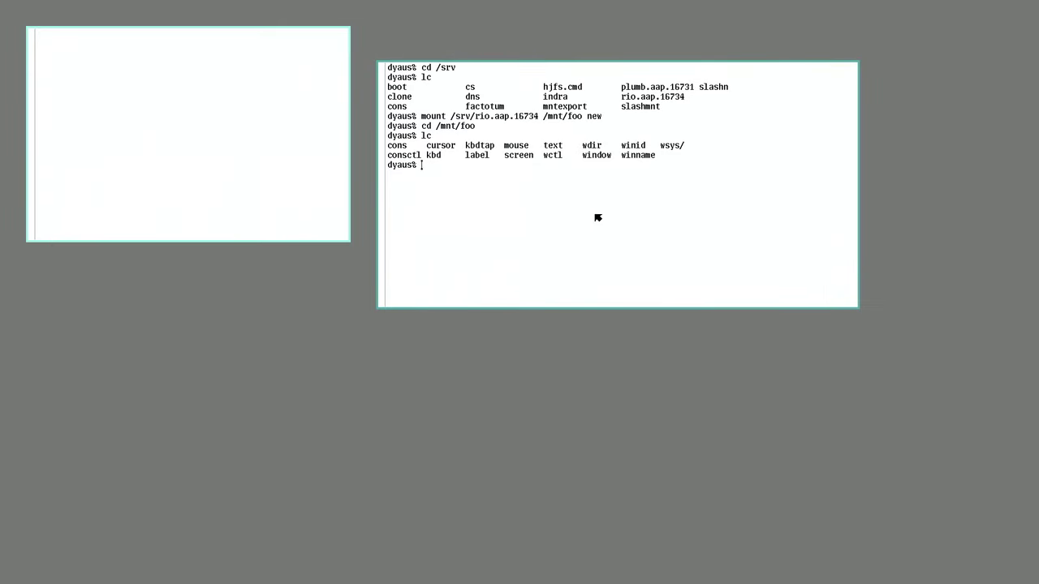
pyautogui.write('echo hello, vcfb >cons')
pyautogui.press('Return')
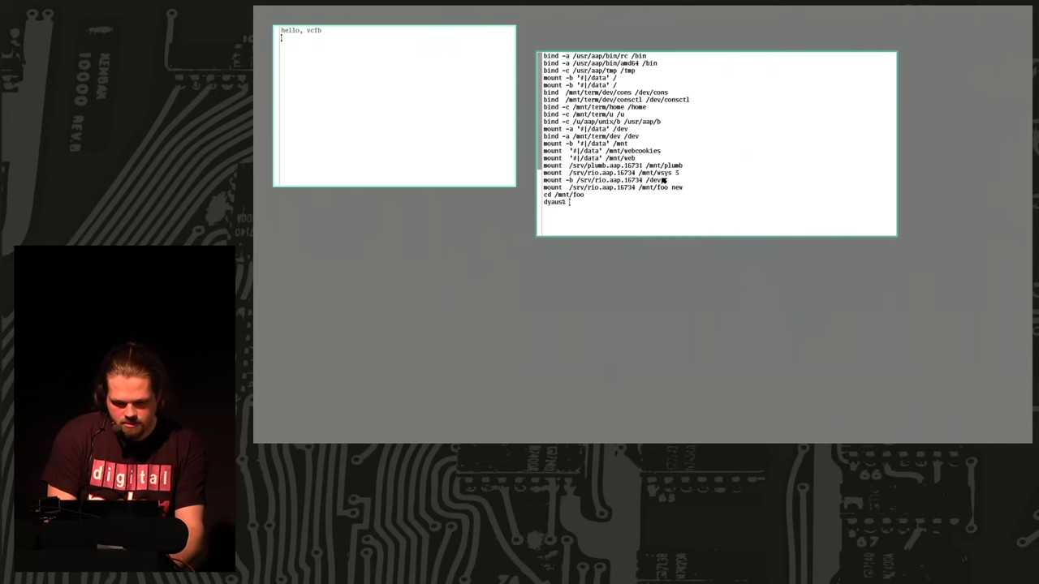
# Step: Extend the terminal window downward and examine the bind and mount entries of the namespace listing, particularly those for /dev
pyautogui.moveTo(637, 236); pyautogui.dragTo(628, 422)
pyautogui.scroll(3, 661, 339)
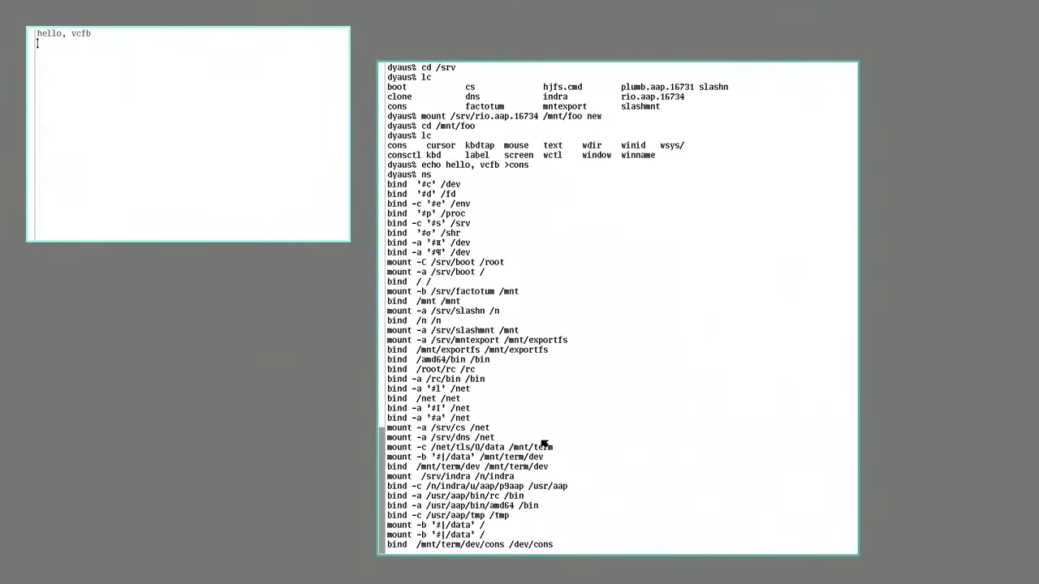
pyautogui.scroll(-2, 543, 444)
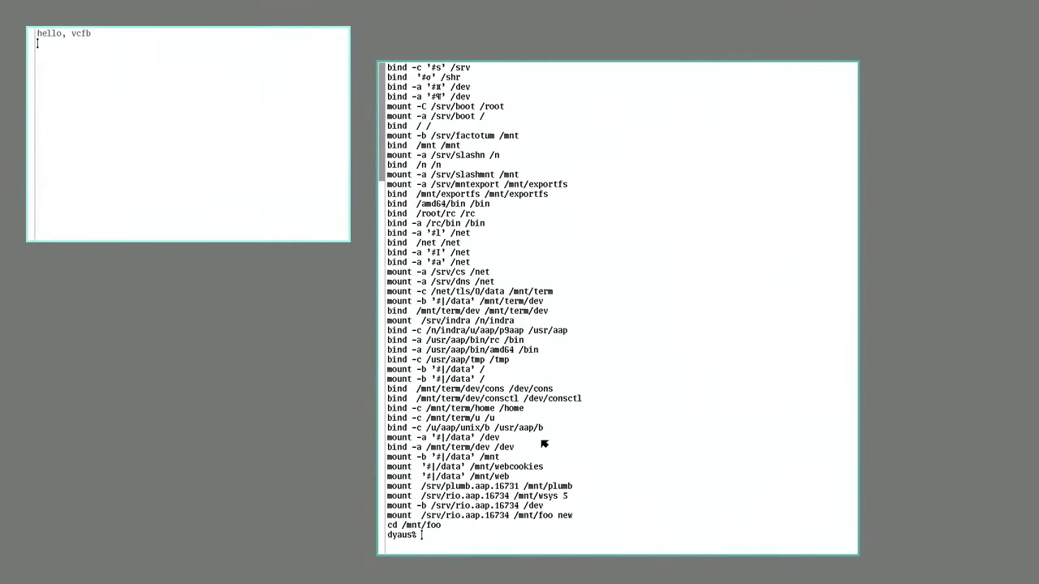
pyautogui.scroll(2, 544, 444)
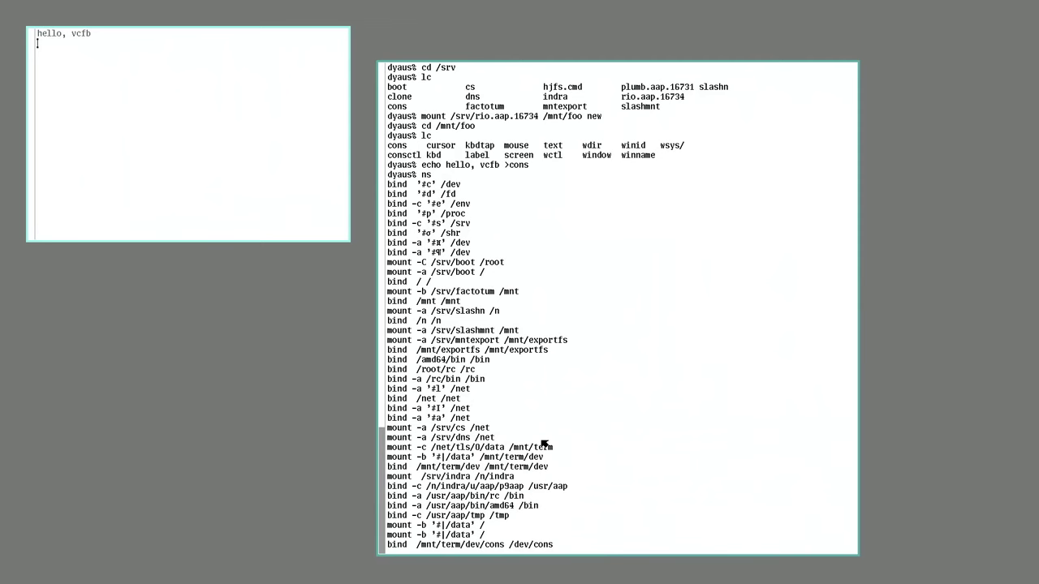
pyautogui.doubleClick(430, 187)
pyautogui.click(442, 246)
pyautogui.click(491, 247)
pyautogui.doubleClick(433, 184)
# Step: Open another terminal window and list the files of the kernel device '#c'
pyautogui.rightClick(235, 249)
pyautogui.rightClick(185, 300)
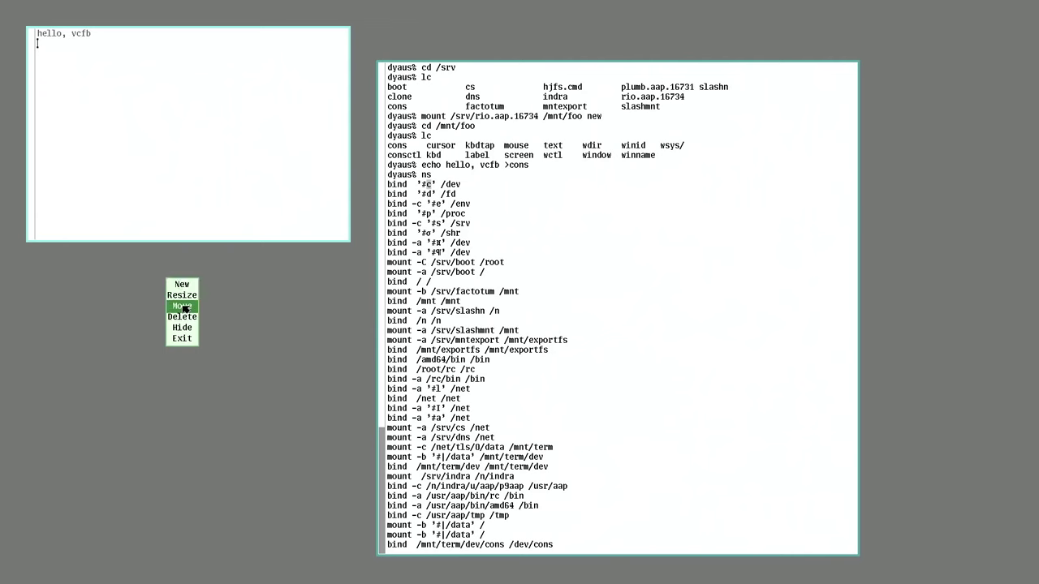
pyautogui.rightClick(182, 284)
pyautogui.moveTo(154, 297); pyautogui.dragTo(590, 101)
pyautogui.write("lc '#c'")
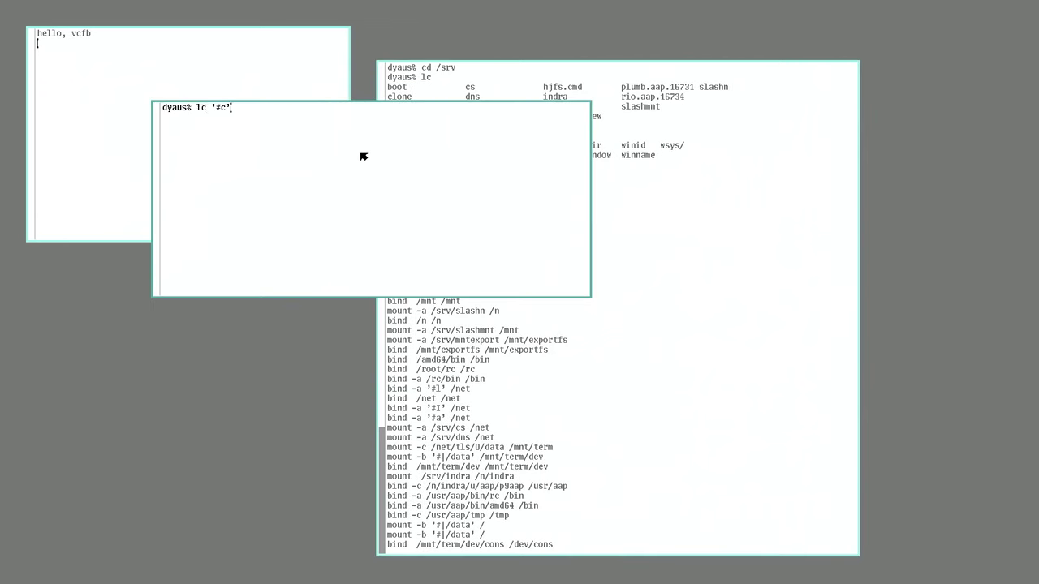
pyautogui.press('Return')
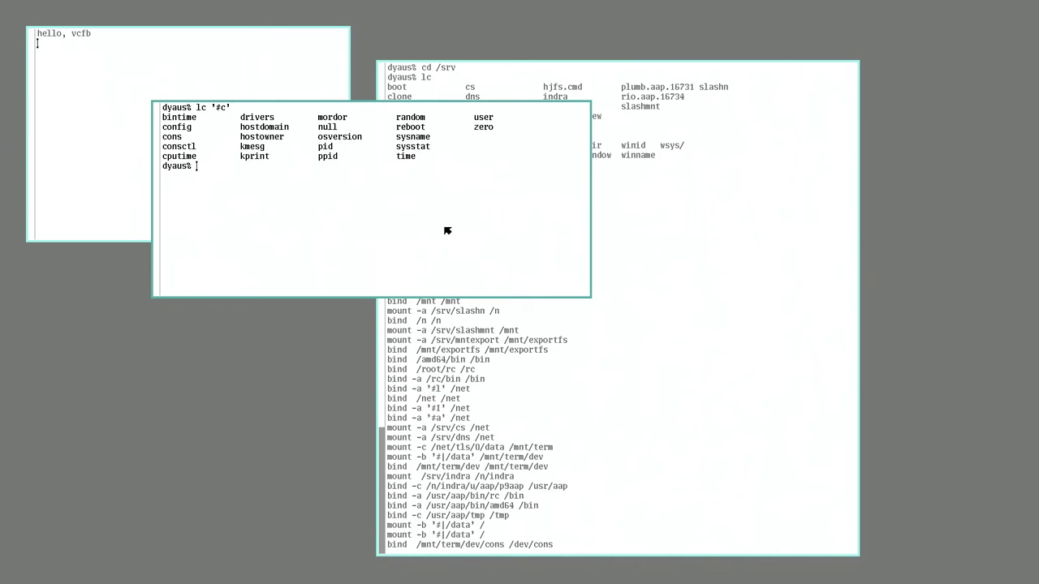
# Step: List the contents of /dev and look through the entries alongside the '#c' listing
pyautogui.write('lc /dev')
pyautogui.press('Return')
pyautogui.scroll(2, 447, 231)
pyautogui.scroll(-2, 448, 232)
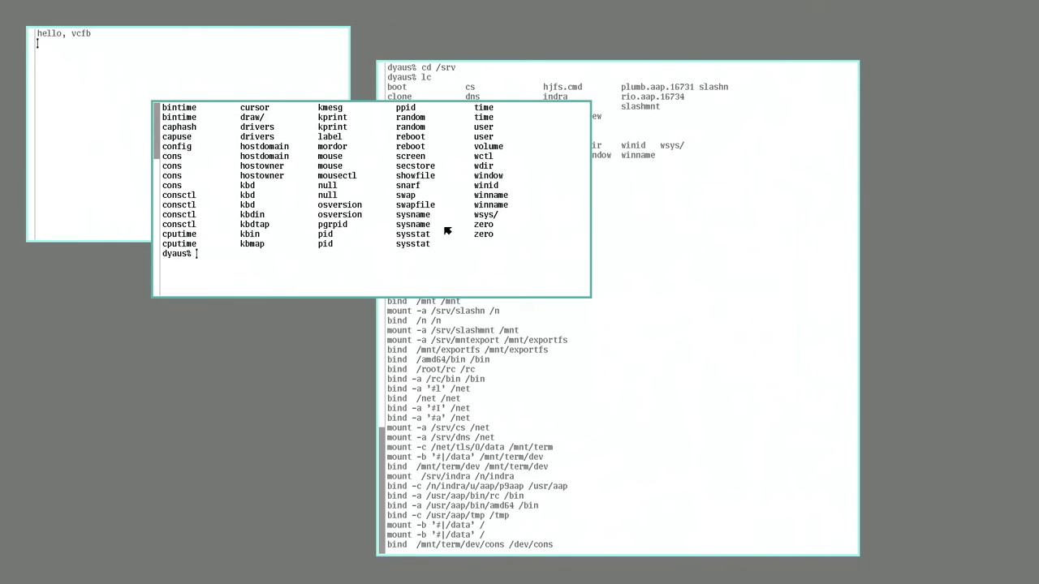
pyautogui.scroll(2, 447, 231)
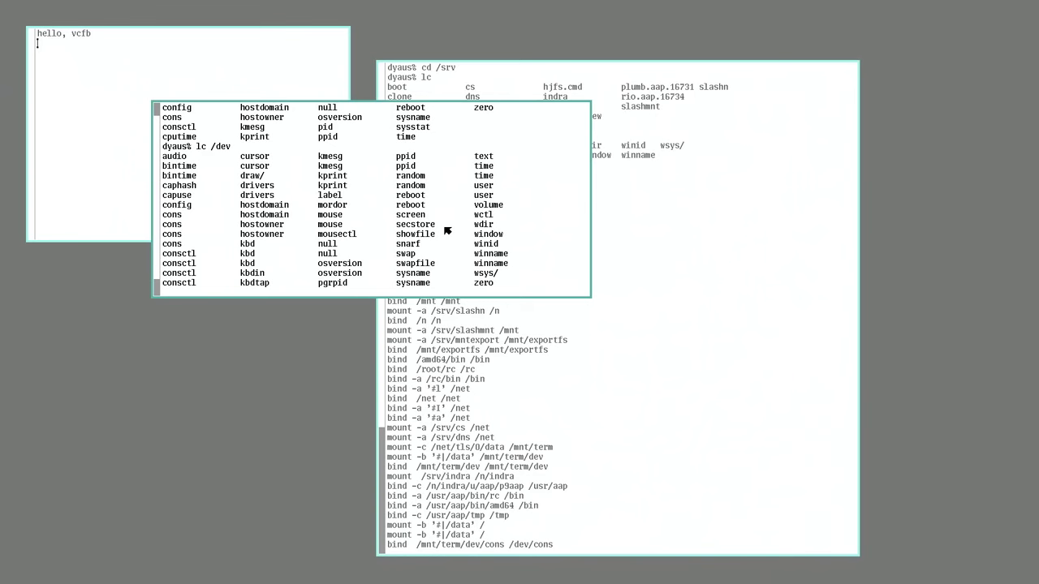
pyautogui.scroll(1, 447, 231)
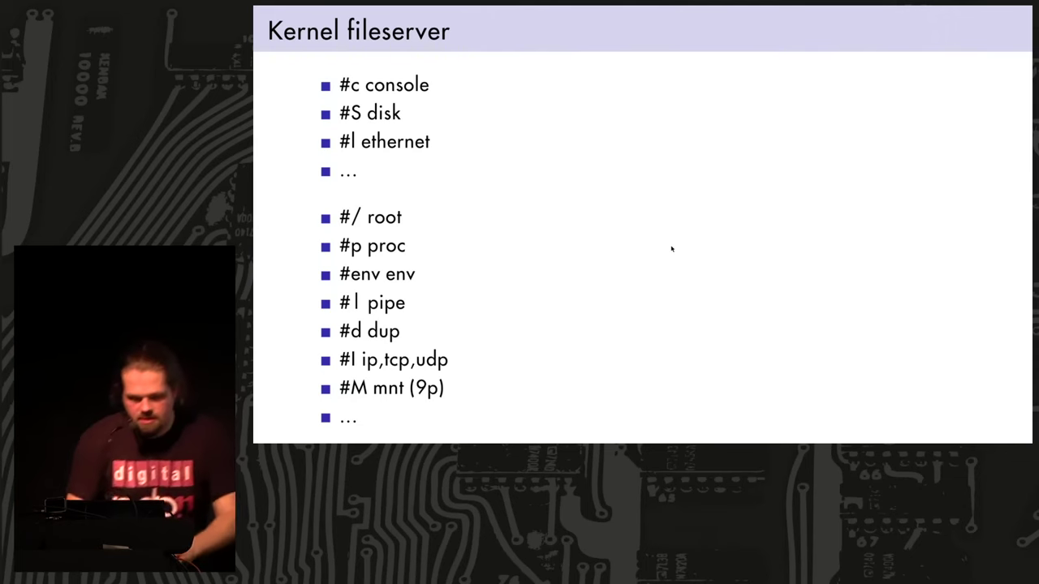
# Step: Leave the slides and, in the large terminal window, change to /net and list its contents
pyautogui.press('q')
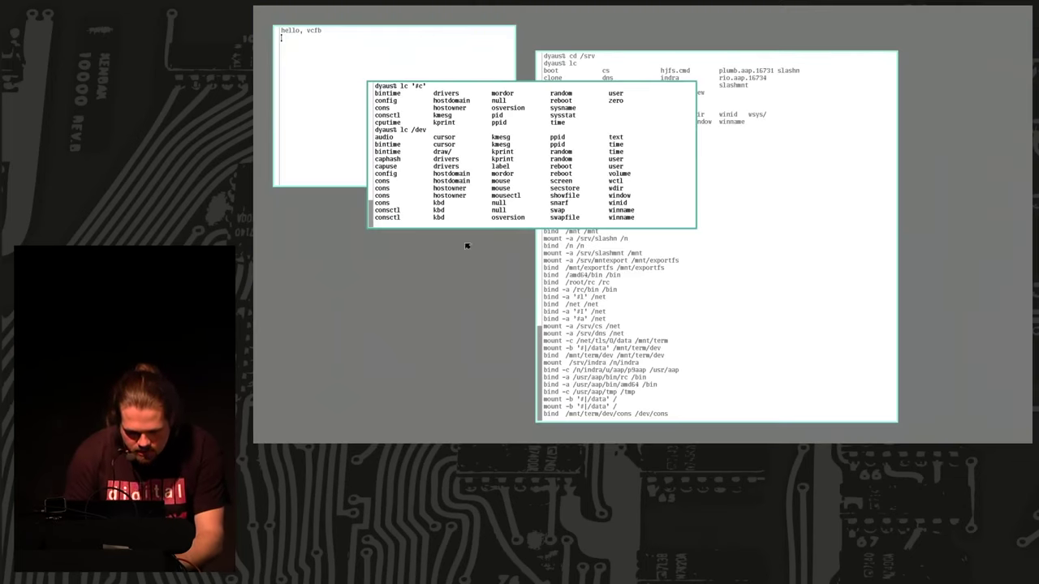
pyautogui.click(623, 345)
pyautogui.write('cd')
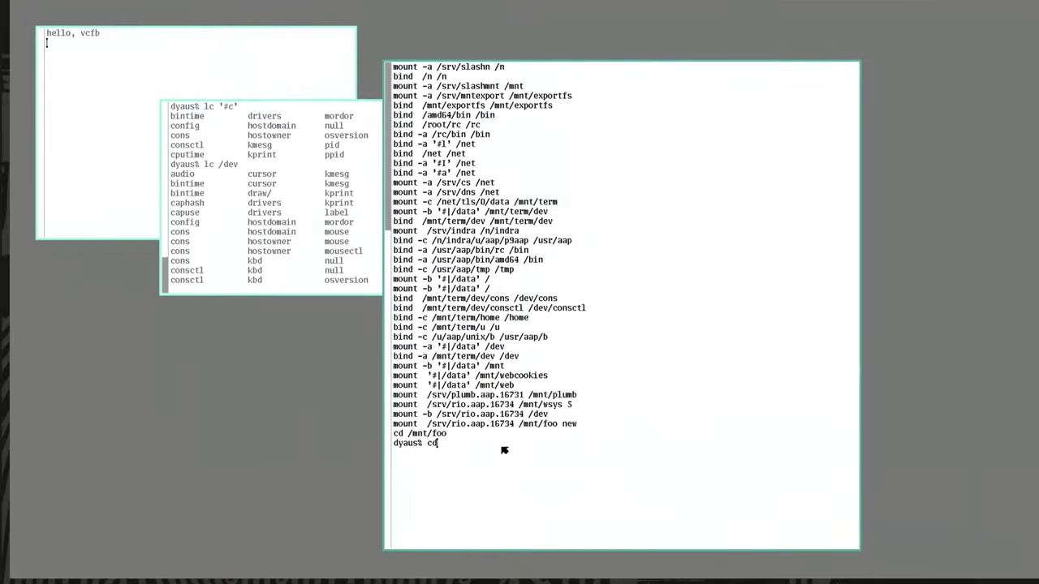
pyautogui.write(' /net')
pyautogui.press('Return')
pyautogui.write('lc')
pyautogui.press('Return')
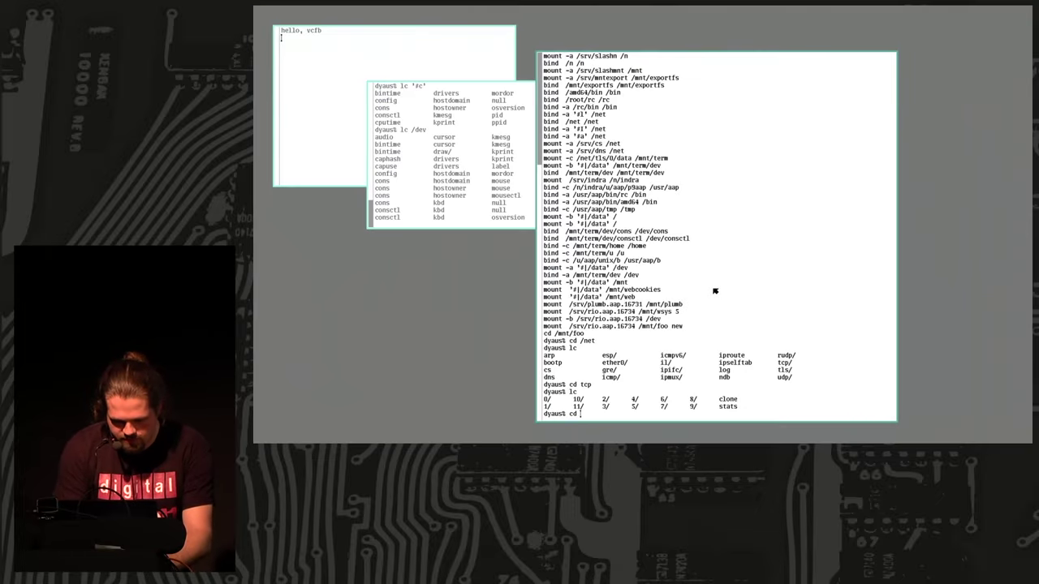
# Step: Change to the /proc directory and list the process directories
pyautogui.write('/proc')
pyautogui.press('Return')
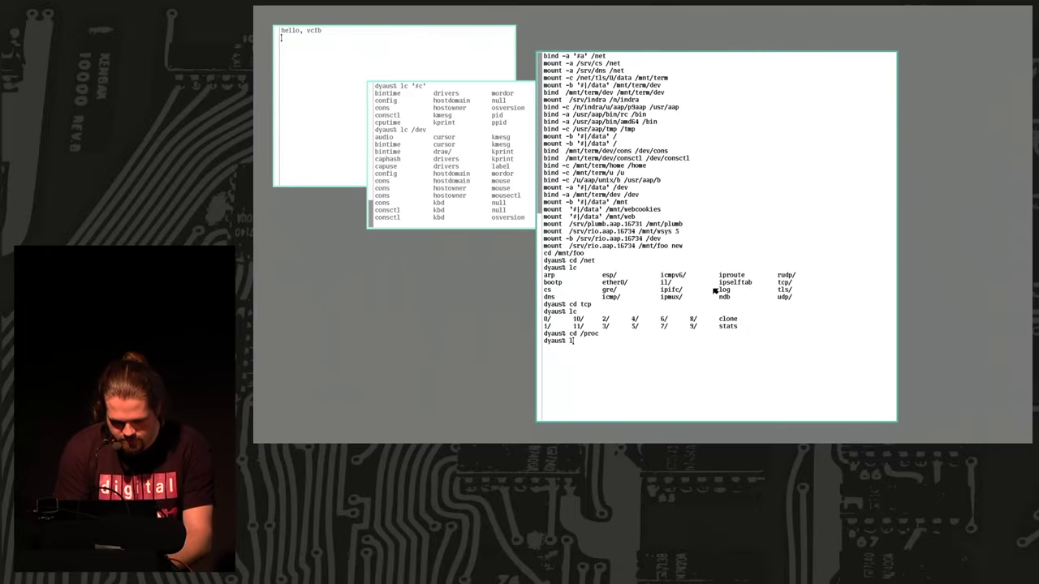
pyautogui.write('lc')
pyautogui.press('Return')
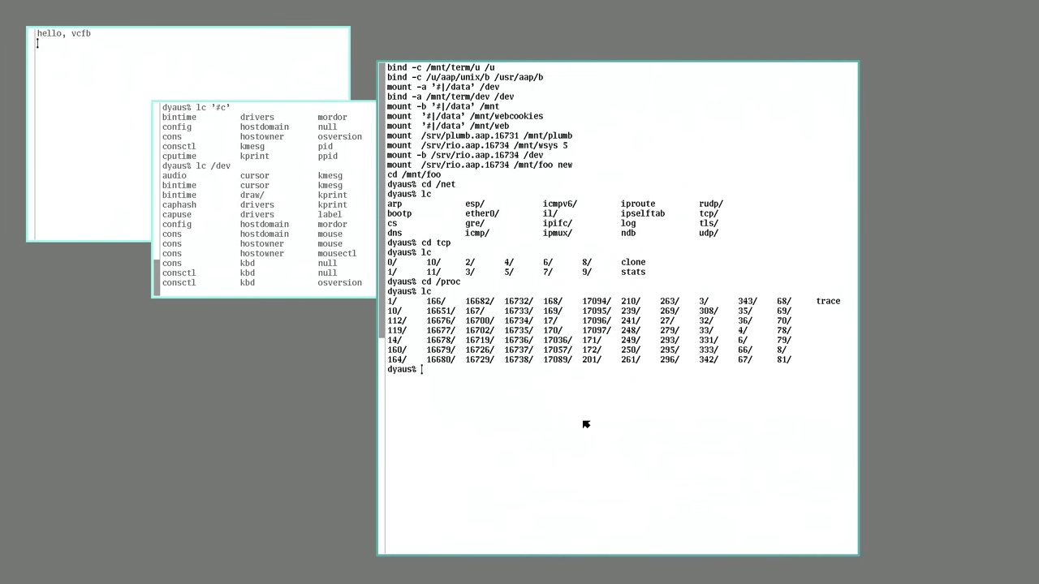
# Step: Change to the directory of process 170 and list its files
pyautogui.write('cd 170')
pyautogui.press('Return')
pyautogui.write('lc')
pyautogui.press('Return')
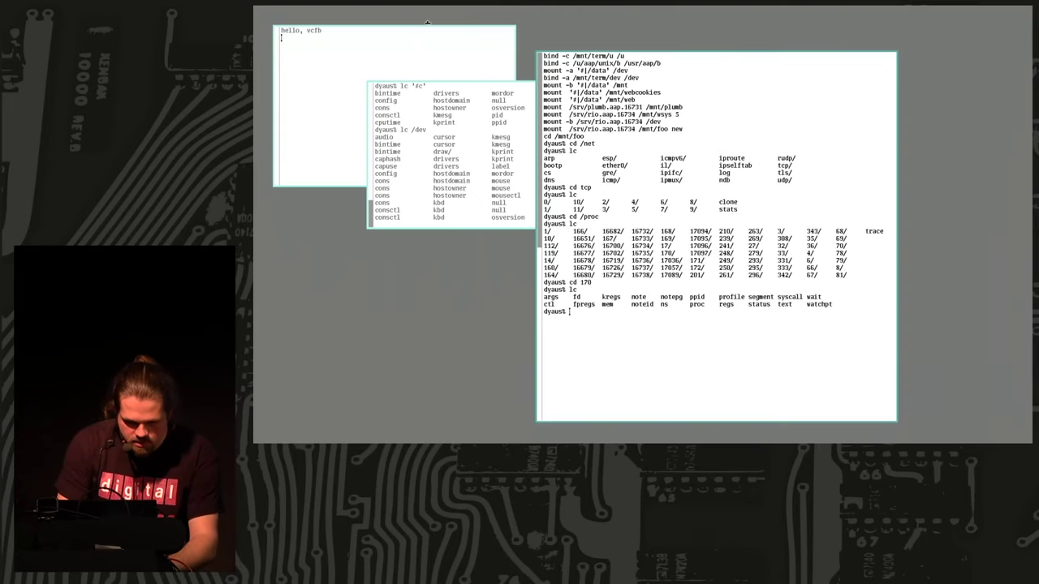
# Step: Open a large new window covering most of the desktop and start the acme editor in it
pyautogui.rightClick(422, 22)
pyautogui.moveTo(323, 13); pyautogui.dragTo(952, 395)
pyautogui.write('acme')
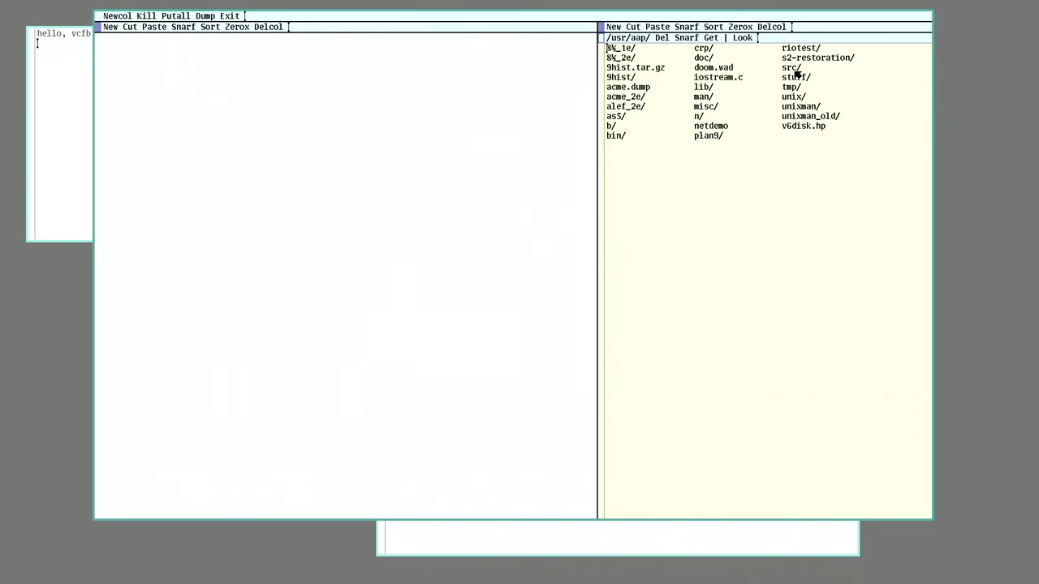
# Step: Open the src/ directory from the home listing and its pdp11/ subdirectory
pyautogui.click(794, 70)
pyautogui.rightClick(792, 67)
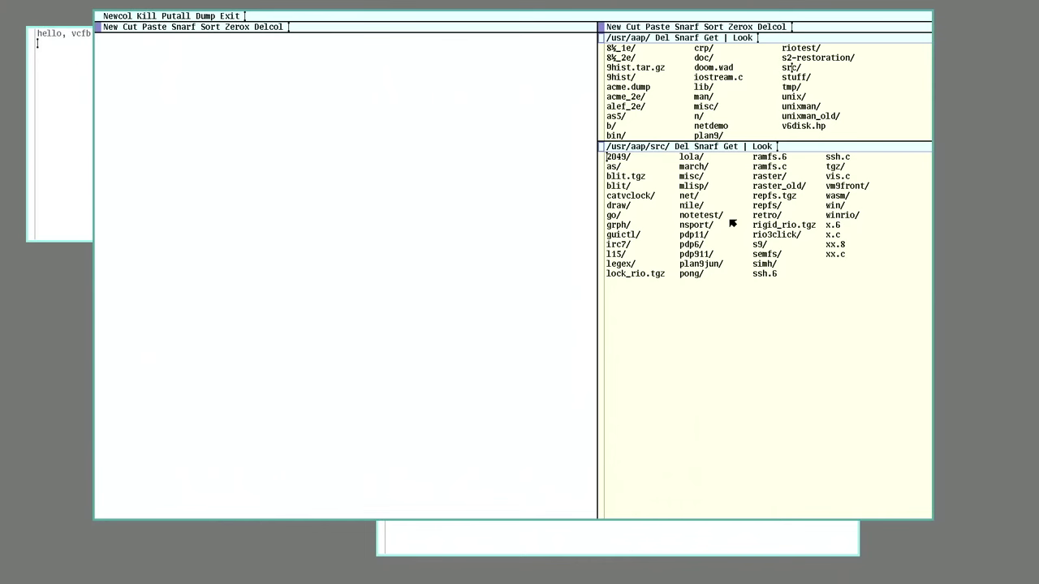
pyautogui.rightClick(695, 237)
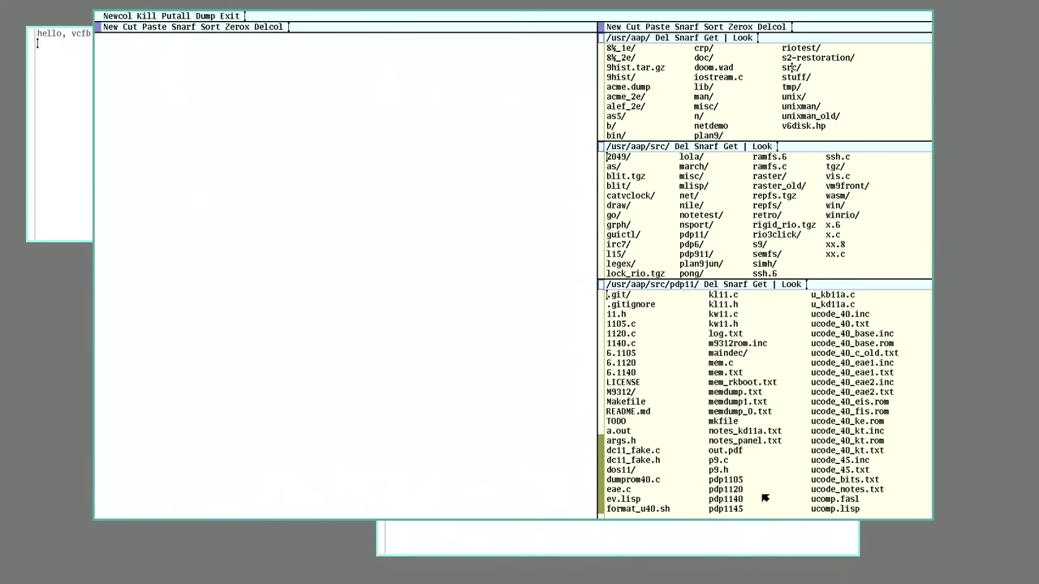
# Step: Open kw11.c from the pdp11 listing in the empty column, look through its code and close it
pyautogui.rightClick(724, 317)
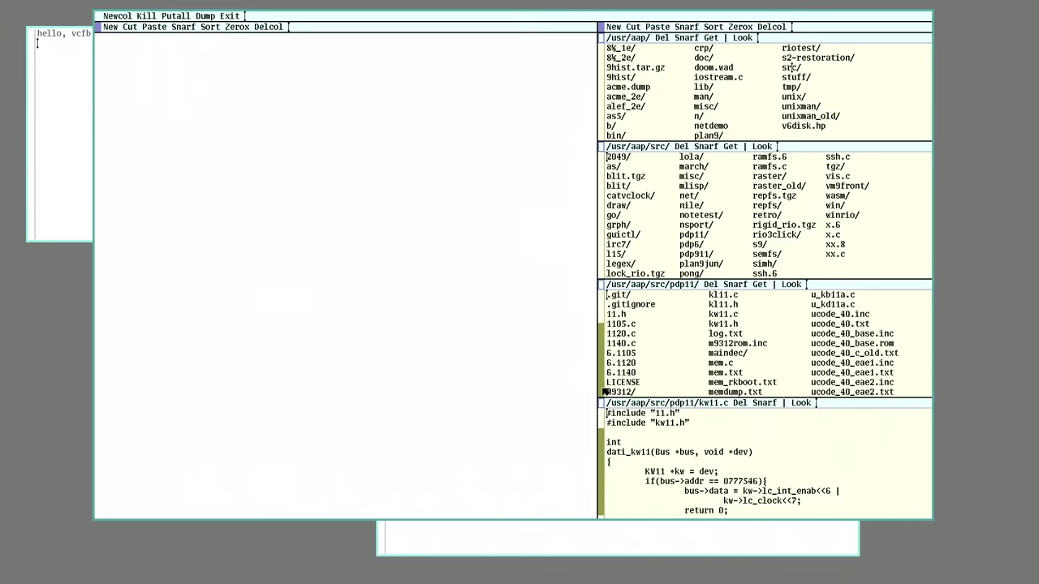
pyautogui.moveTo(602, 406); pyautogui.dragTo(435, 313)
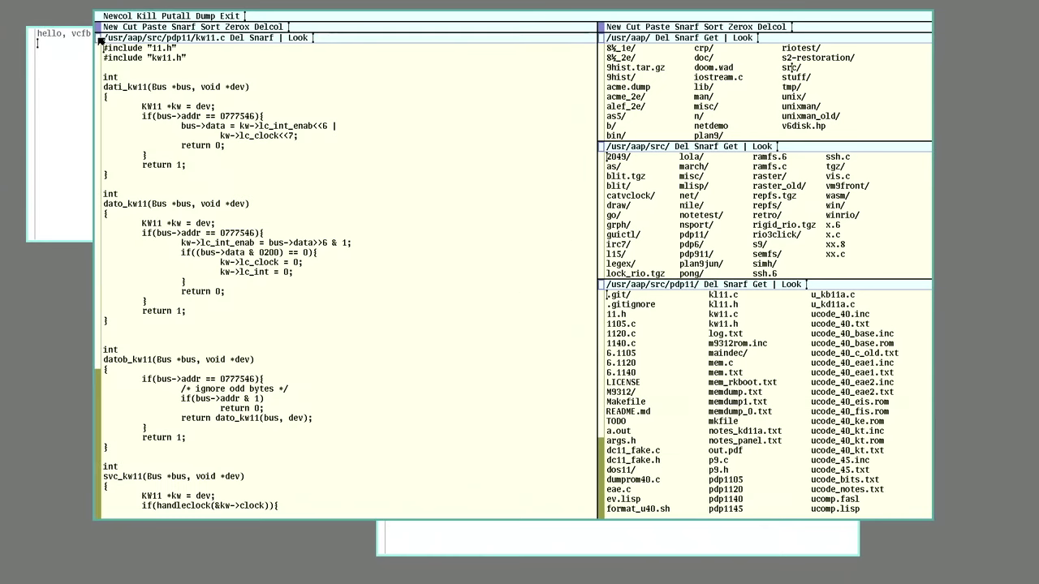
pyautogui.scroll(-9, 102, 95)
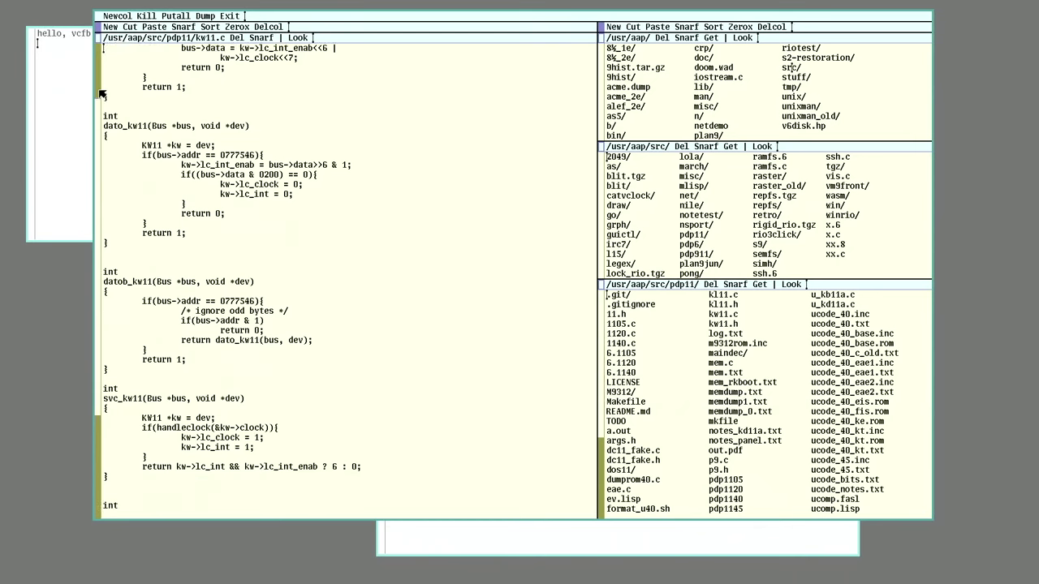
pyautogui.scroll(10, 101, 146)
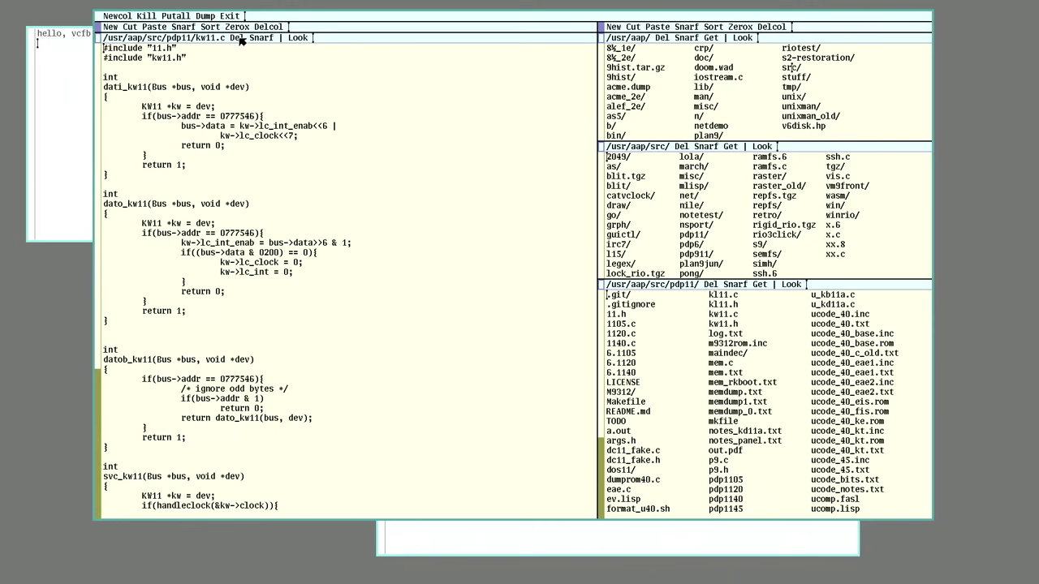
pyautogui.middleClick(239, 38)
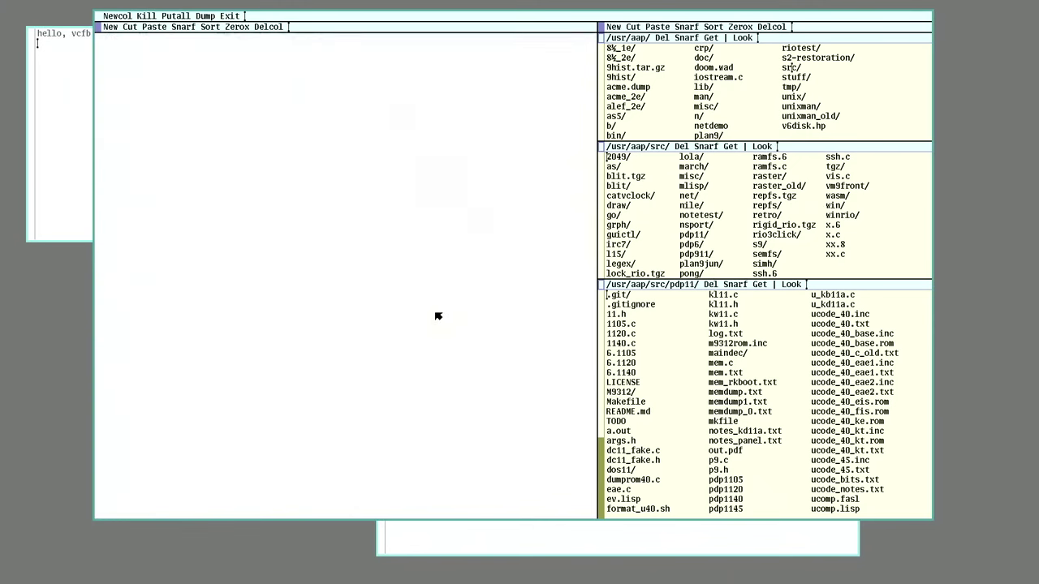
# Step: Open 1120.c from the pdp11 listing and close it by executing the word Del written in its tag line
pyautogui.rightClick(623, 333)
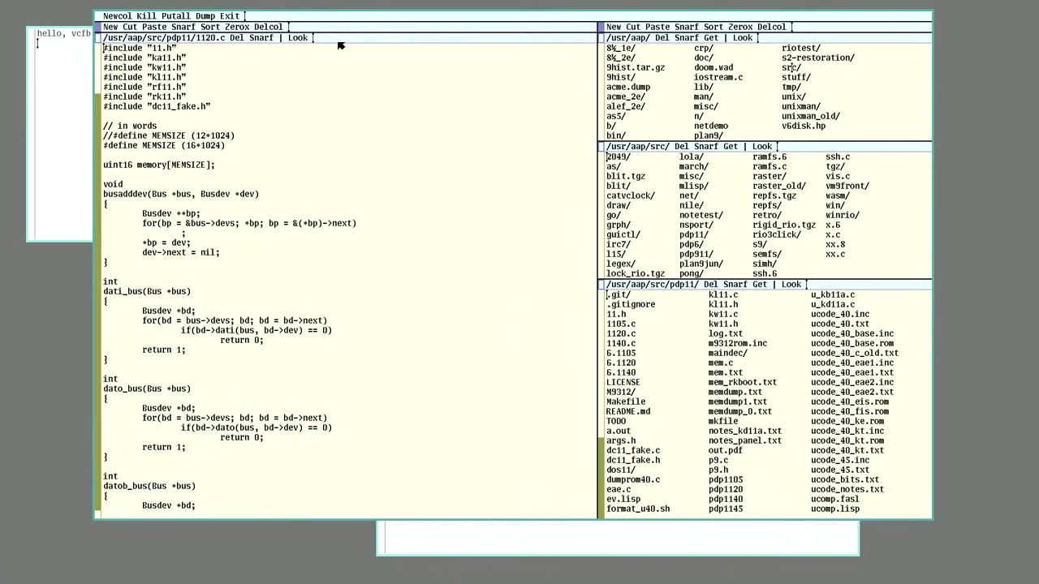
pyautogui.write('Del')
pyautogui.middleClick(321, 39)
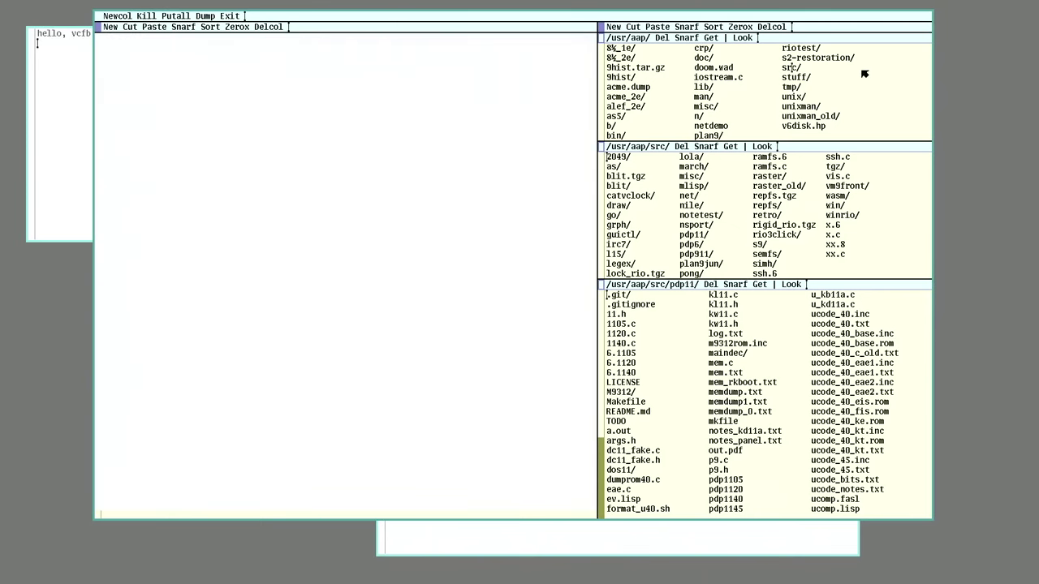
# Step: Write New in the /usr/aap/ listing, execute it to create an empty window and move that window to the empty column
pyautogui.click(886, 76)
pyautogui.write('New')
pyautogui.middleClick(834, 78)
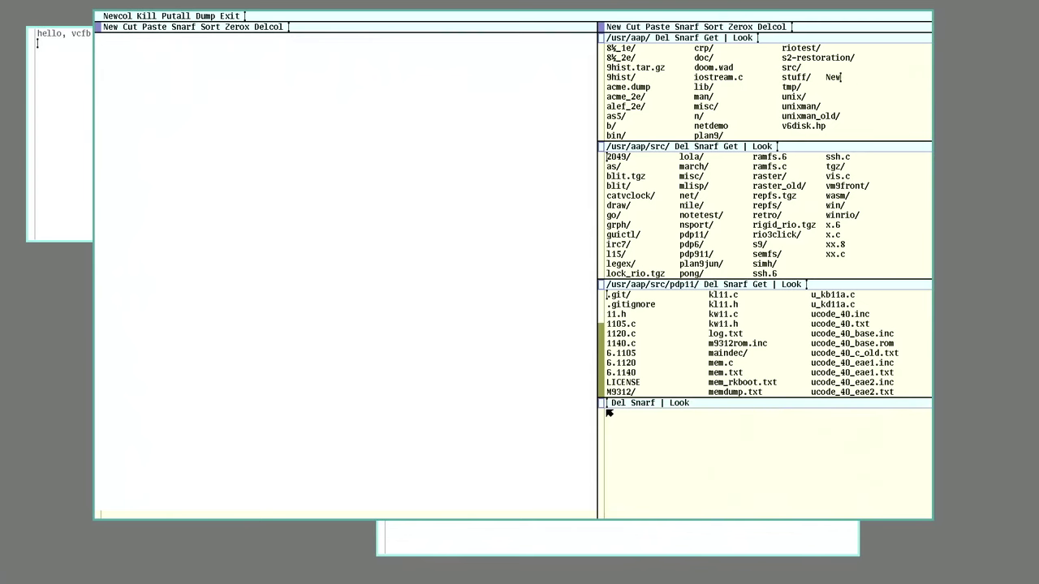
pyautogui.moveTo(551, 391); pyautogui.dragTo(245, 47)
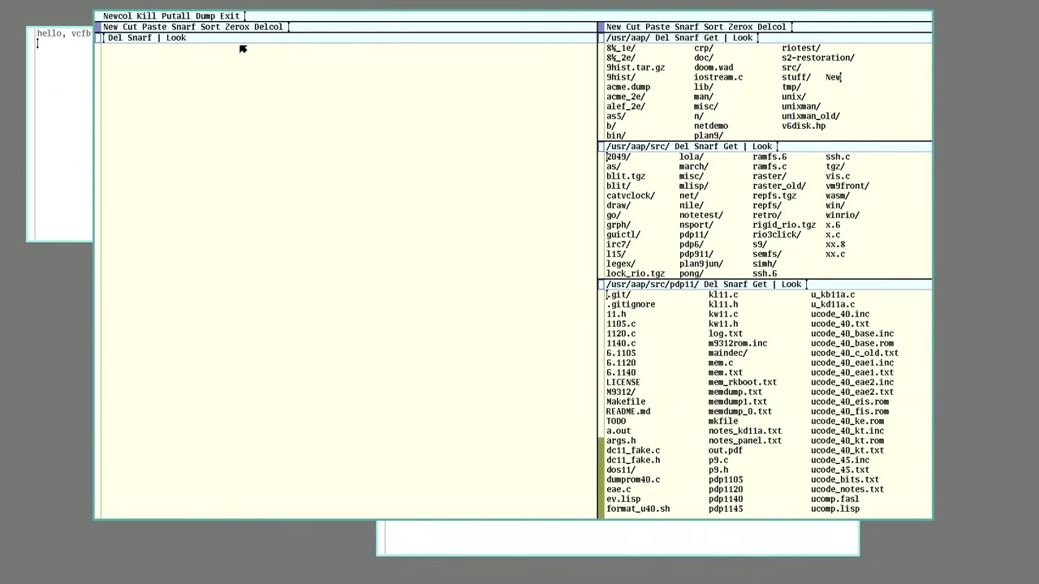
pyautogui.write('b')
pyautogui.press('BackSpace')
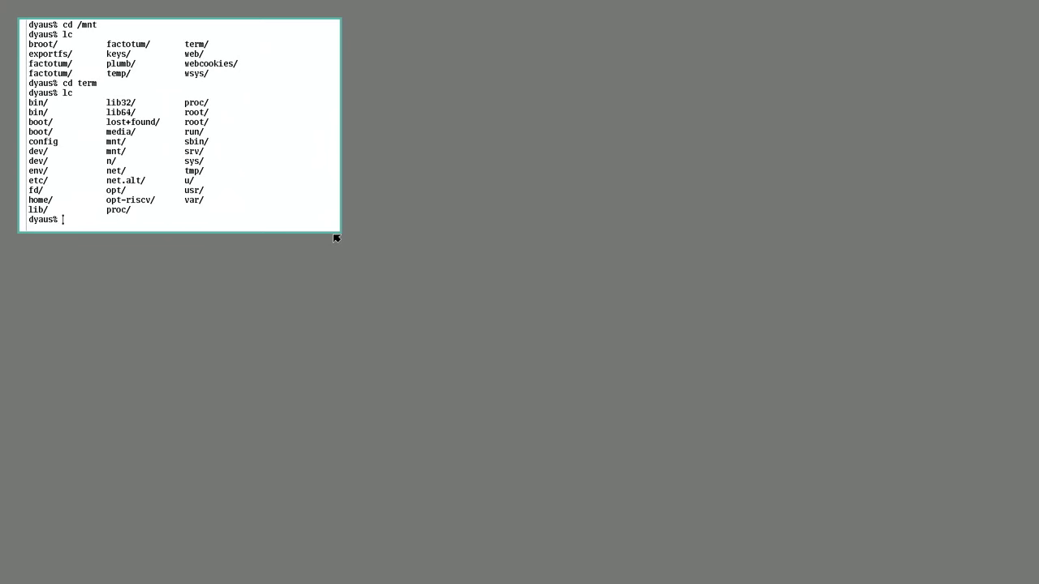
# Step: Open a large new terminal window, change to the src directory and list its contents
pyautogui.rightClick(404, 160)
pyautogui.click(414, 104)
pyautogui.moveTo(377, 86); pyautogui.dragTo(951, 446)
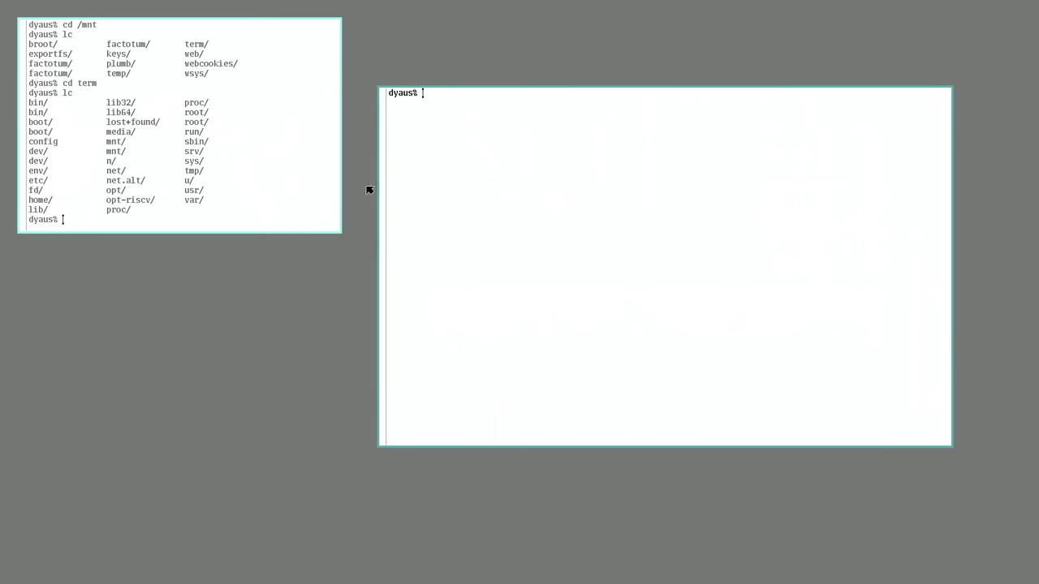
pyautogui.write('cd src')
pyautogui.press('Return')
pyautogui.write('lc')
pyautogui.press('Return')
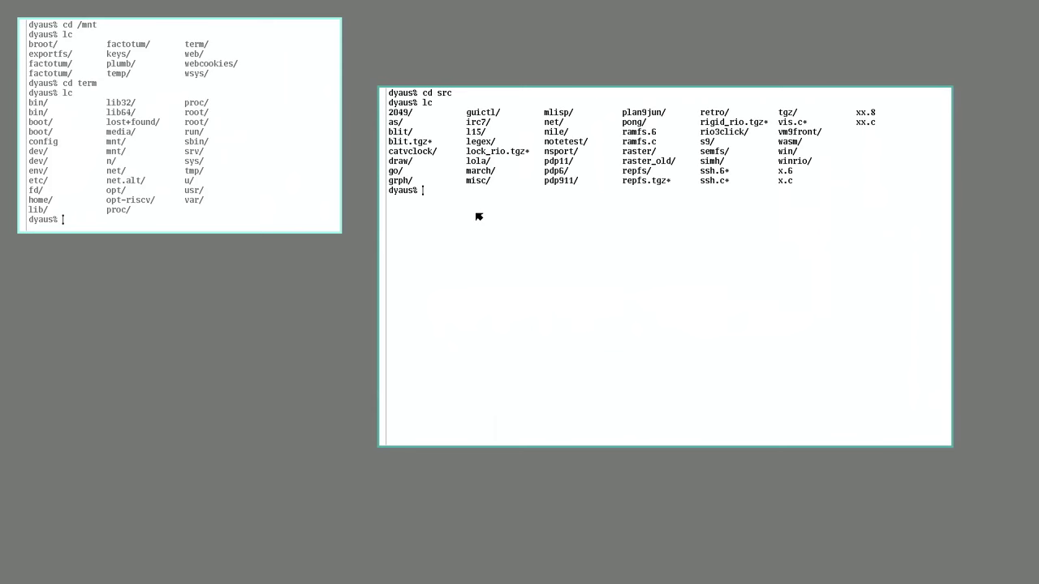
# Step: Change to /sys/src and list its contents, descending through the 9 directory into port and listing each
pyautogui.write('cd /sys/src')
pyautogui.press('Return')
pyautogui.write('lc')
pyautogui.press('Return')
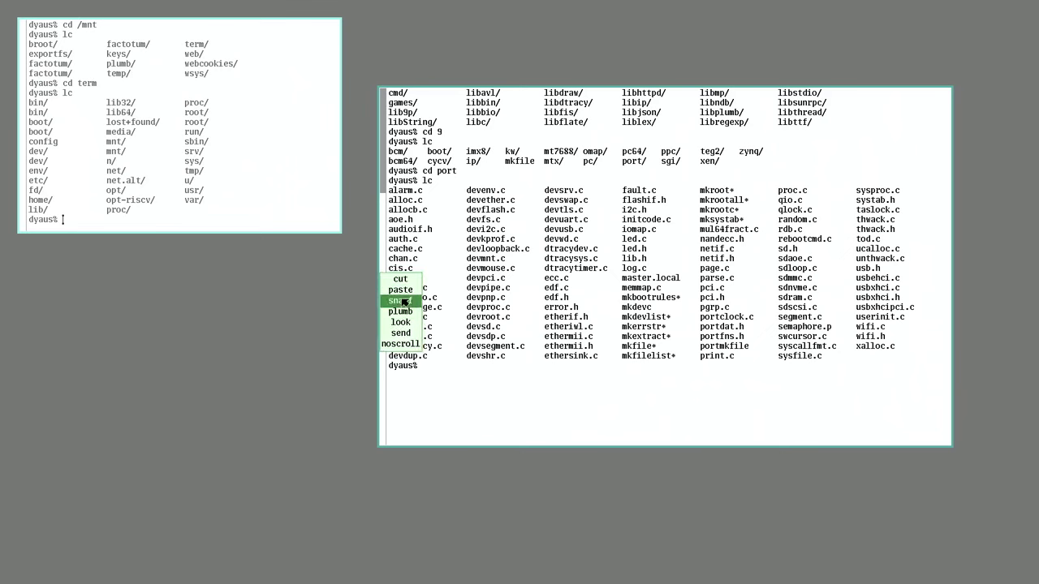
# Step: Plumb dev.c from the port listing into the editor, enlarge the editor window to nearly full screen height and look through the code
pyautogui.middleClick(410, 322)
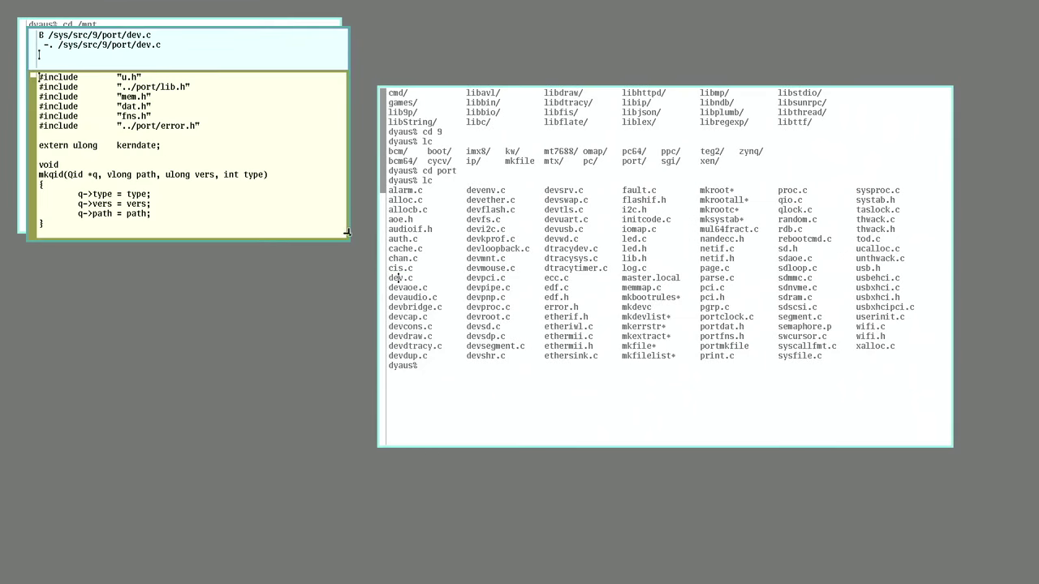
pyautogui.moveTo(349, 241); pyautogui.dragTo(563, 579)
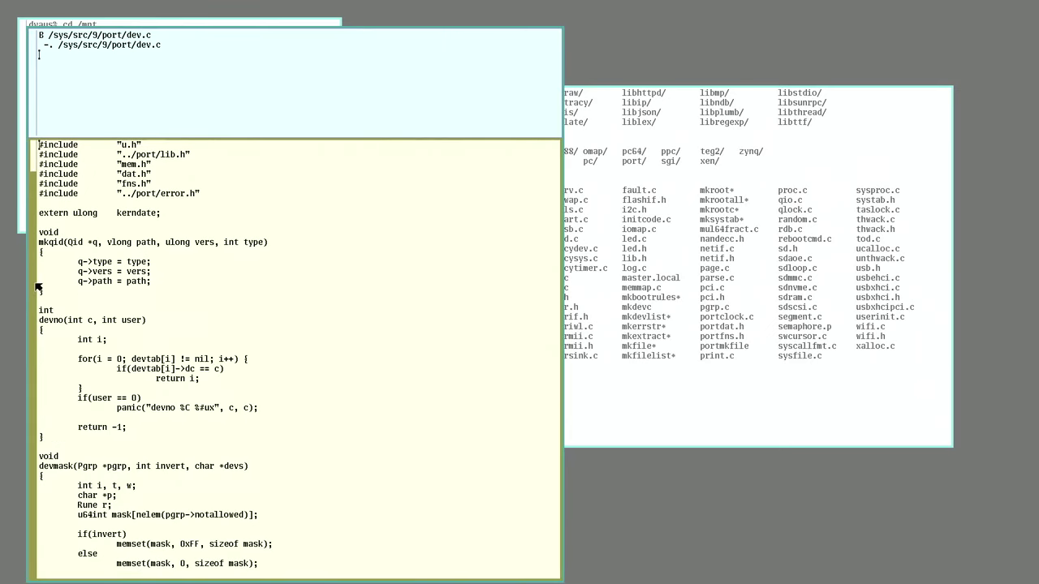
pyautogui.scroll(-15, 38, 287)
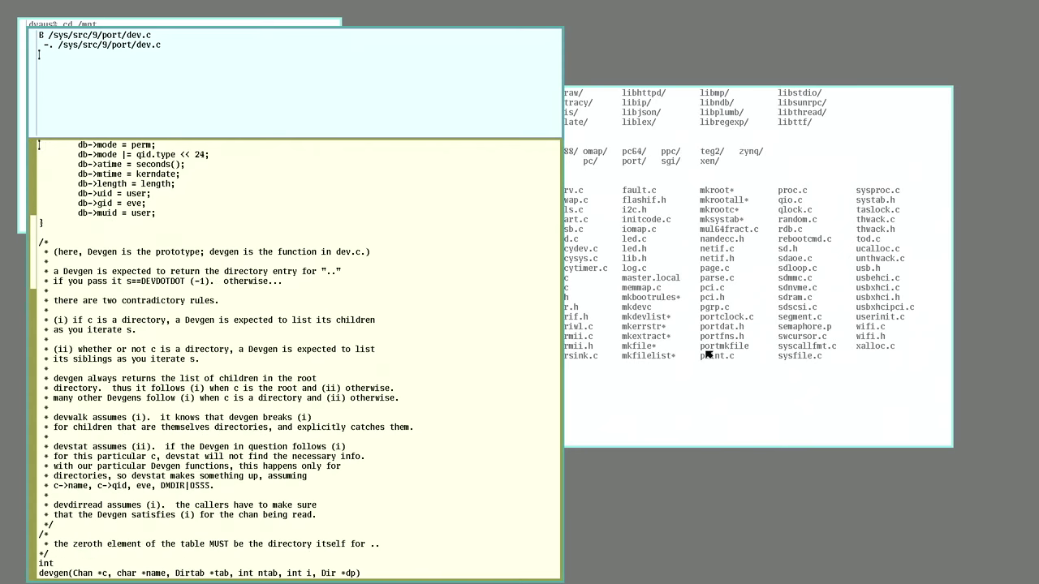
# Step: Plumb pci.c from the port listing and display it in the editor's file pane
pyautogui.click(722, 286)
pyautogui.middleClick(715, 288)
pyautogui.click(75, 212)
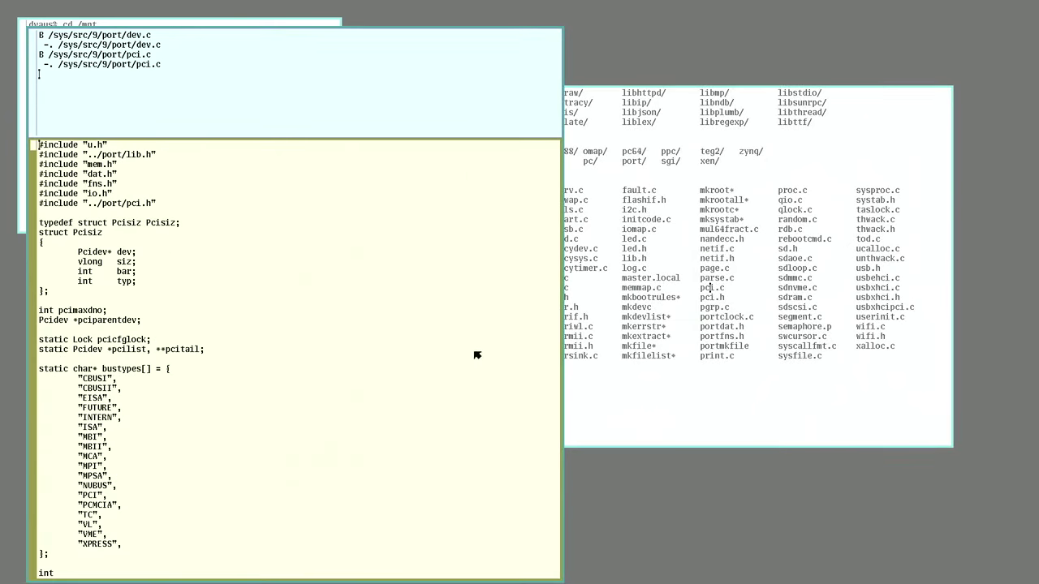
# Step: Bring the terminal to the front and search the port sources for Lock with the g command
pyautogui.click(673, 388)
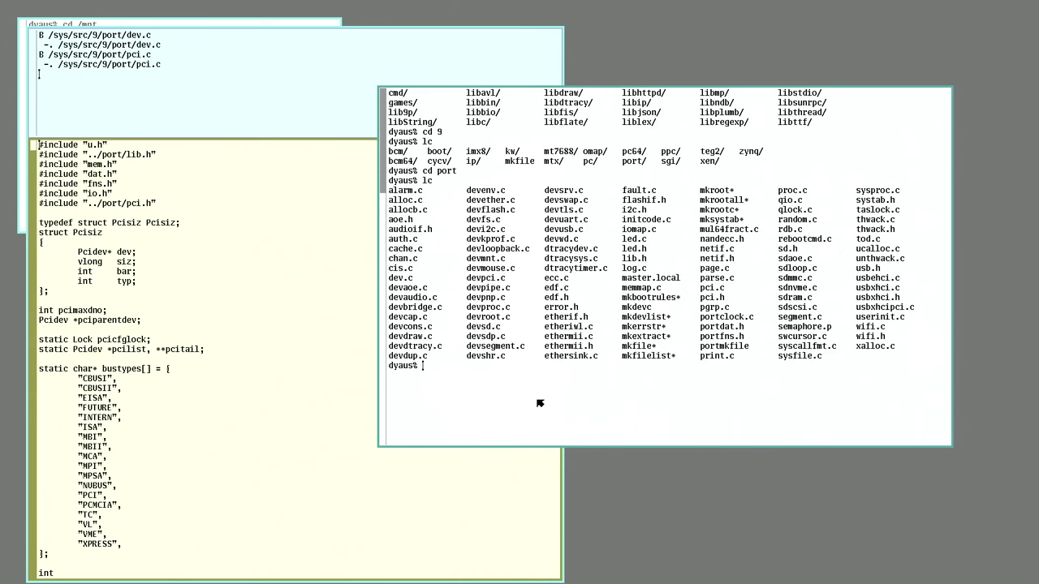
pyautogui.write('g Lock')
pyautogui.press('Return')
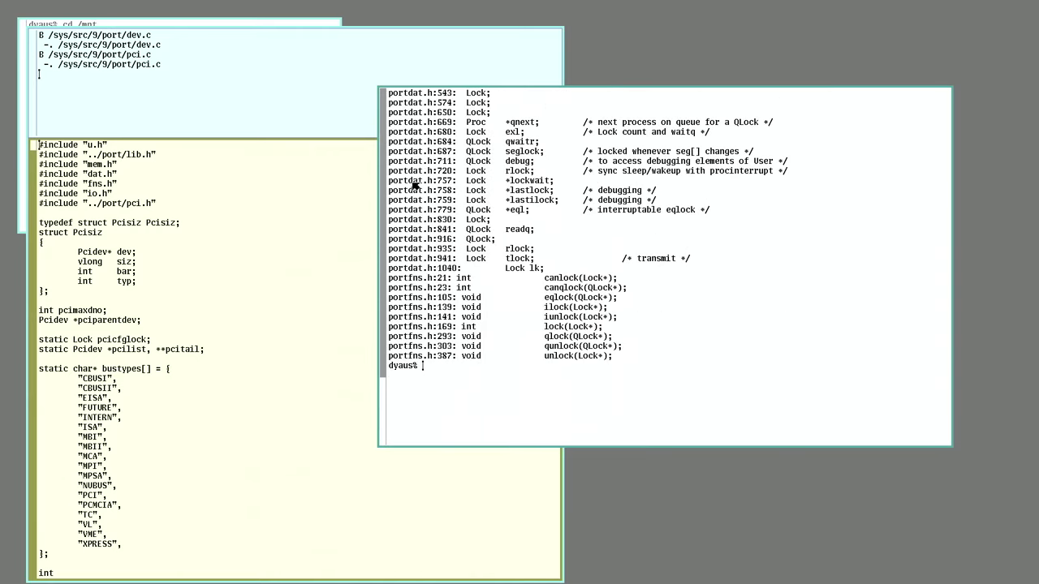
# Step: Plumb the portdat.h:757 search result to show that line in the editor, and return to the terminal with the results
pyautogui.middleClick(421, 187)
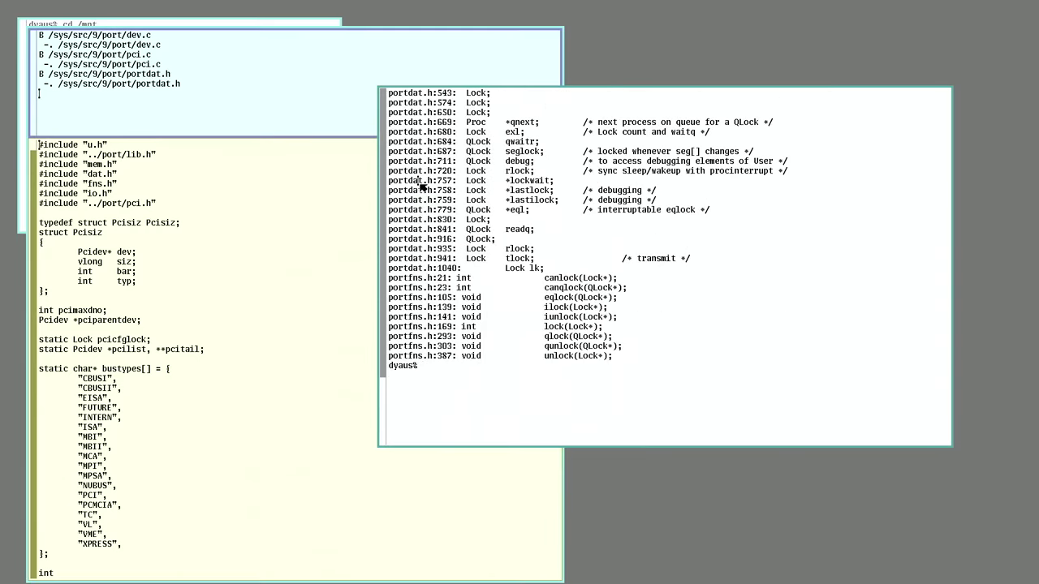
pyautogui.click(177, 261)
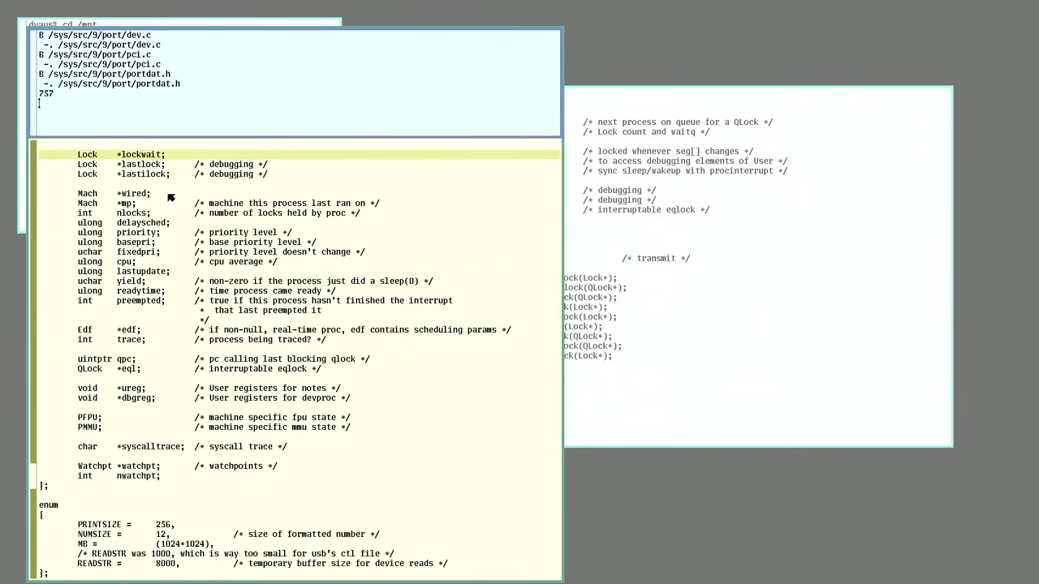
pyautogui.click(620, 206)
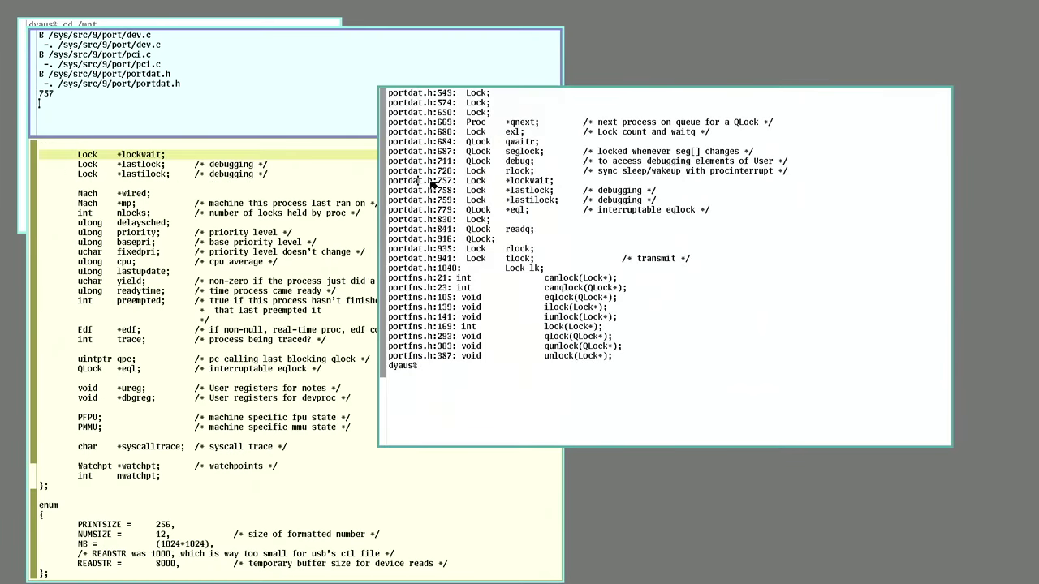